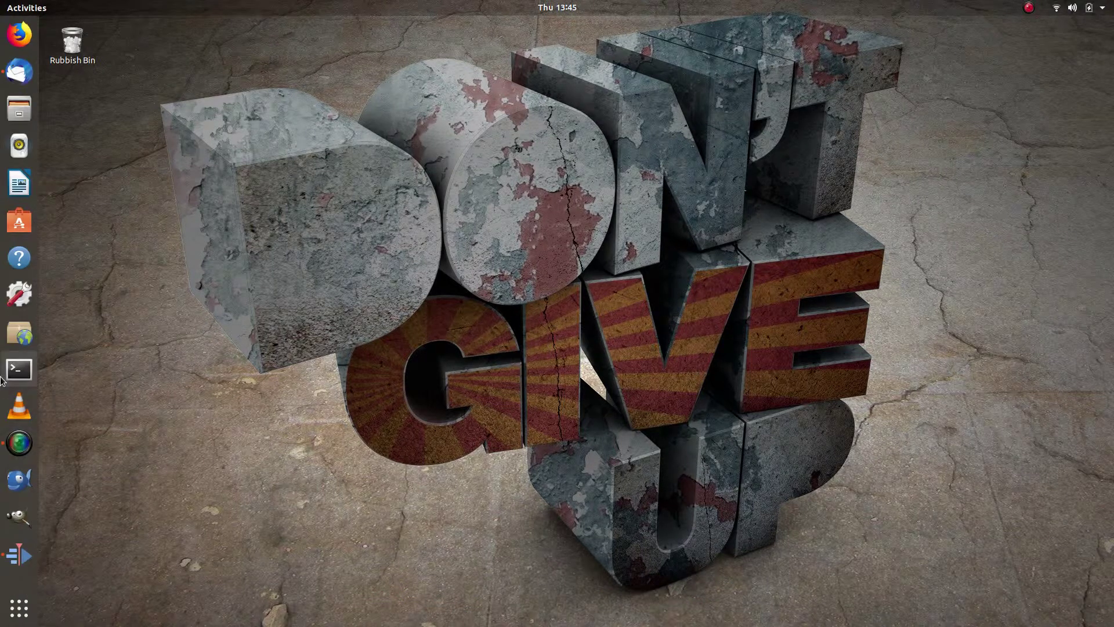
# Step: Launch VLC in a smaller window, then undock the playlist and dock it back
pyautogui.click(19, 409)
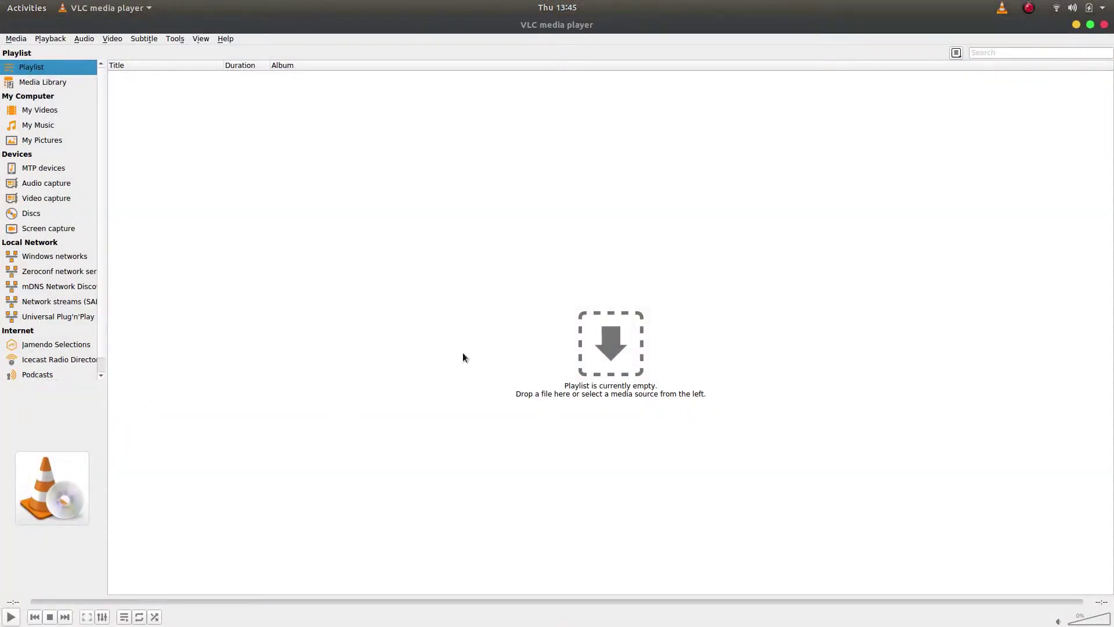
pyautogui.click(1091, 24)
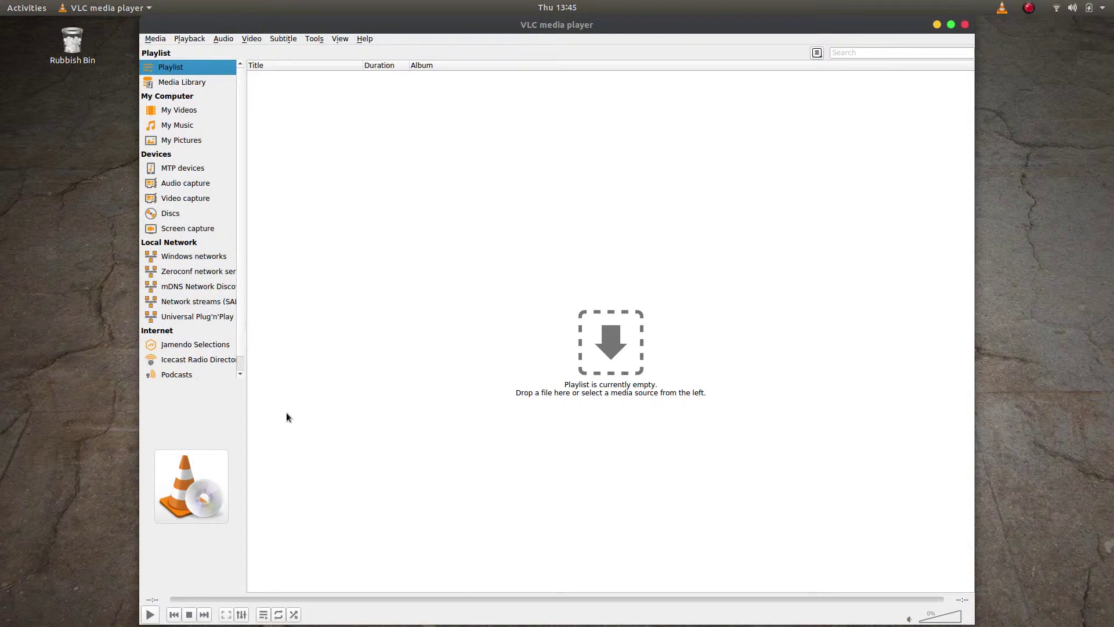
pyautogui.click(341, 40)
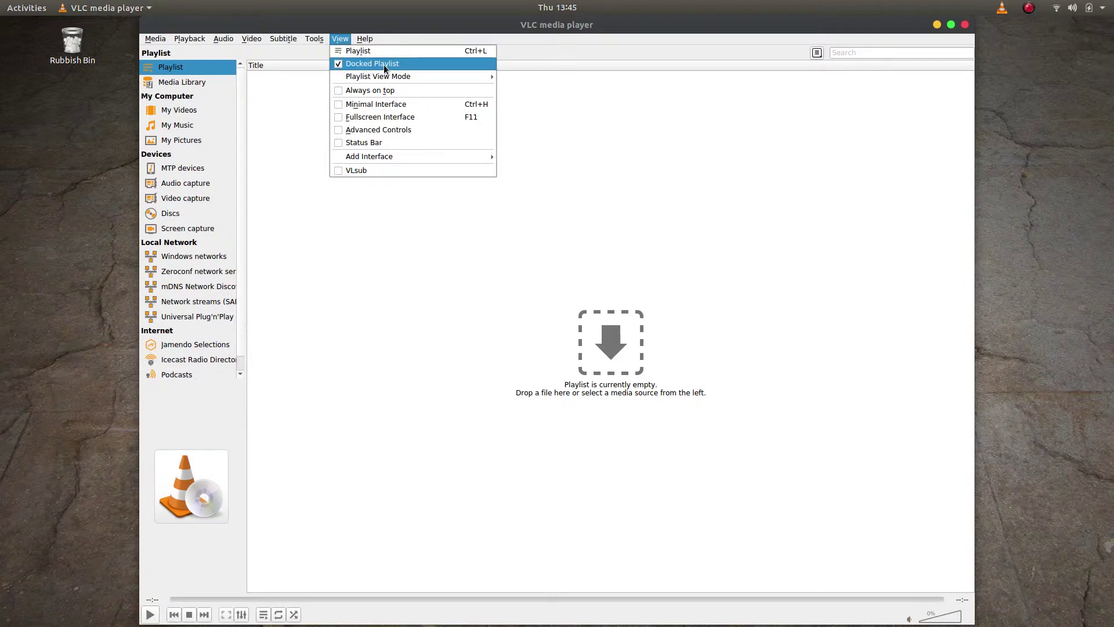
pyautogui.click(338, 63)
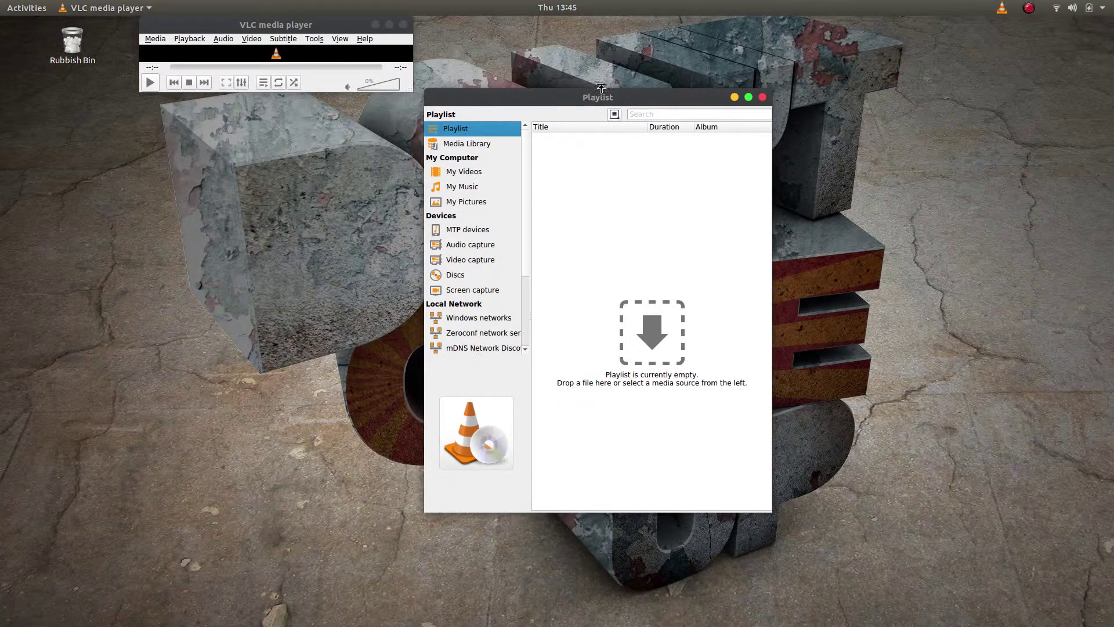
pyautogui.click(341, 39)
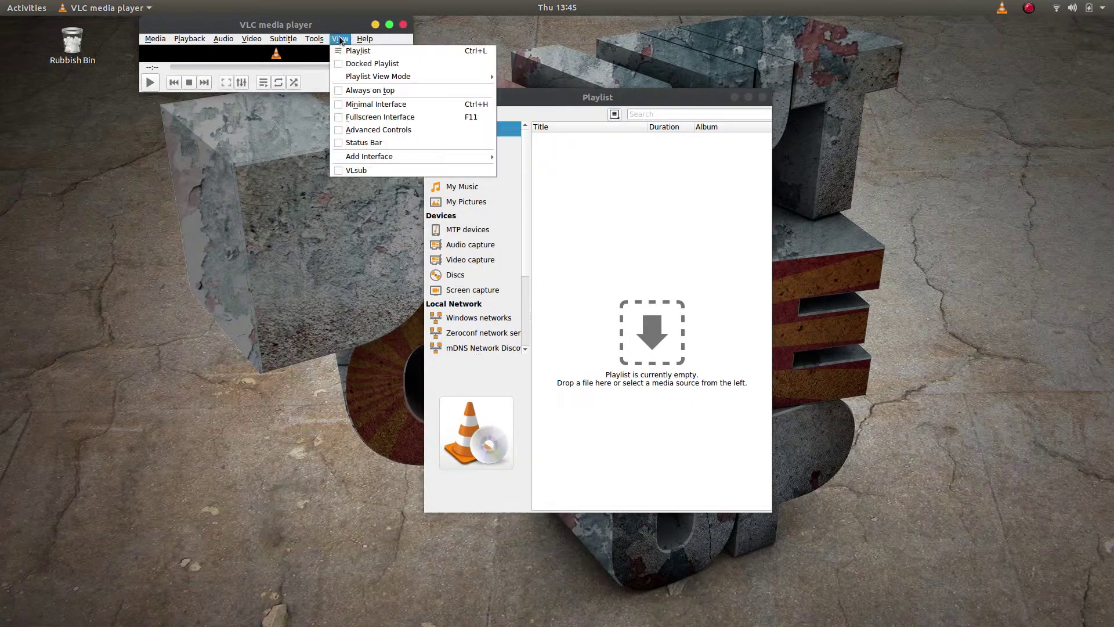
pyautogui.click(348, 64)
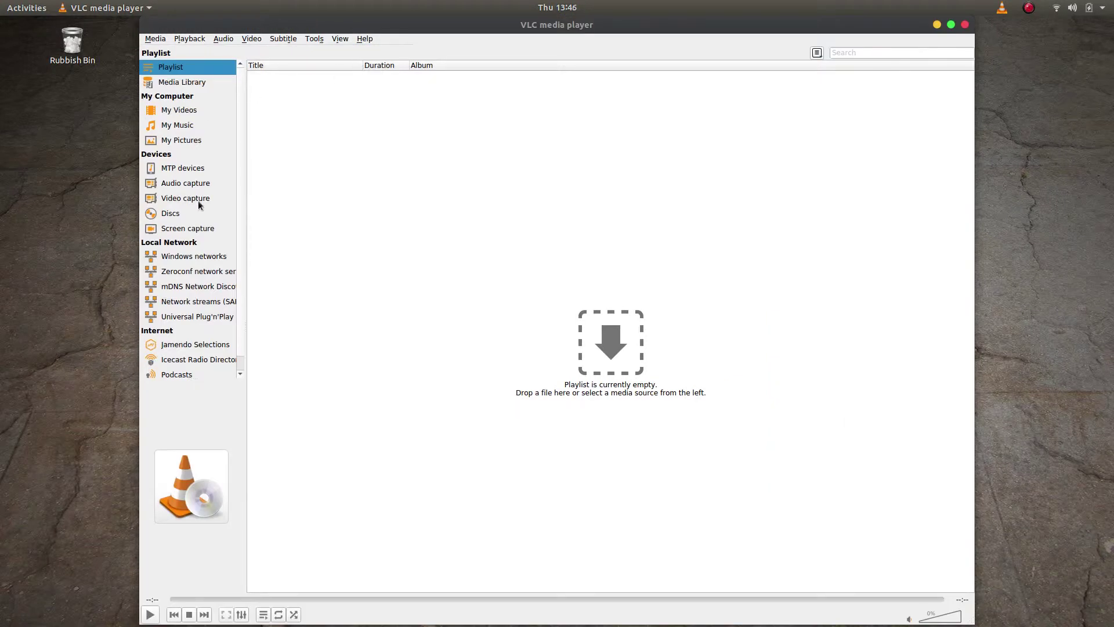
# Step: Browse Windows networks > MYNAS > media and play DSCF0898.AVI
pyautogui.scroll(-1, 244, 162)
pyautogui.scroll(1, 243, 160)
pyautogui.click(179, 259)
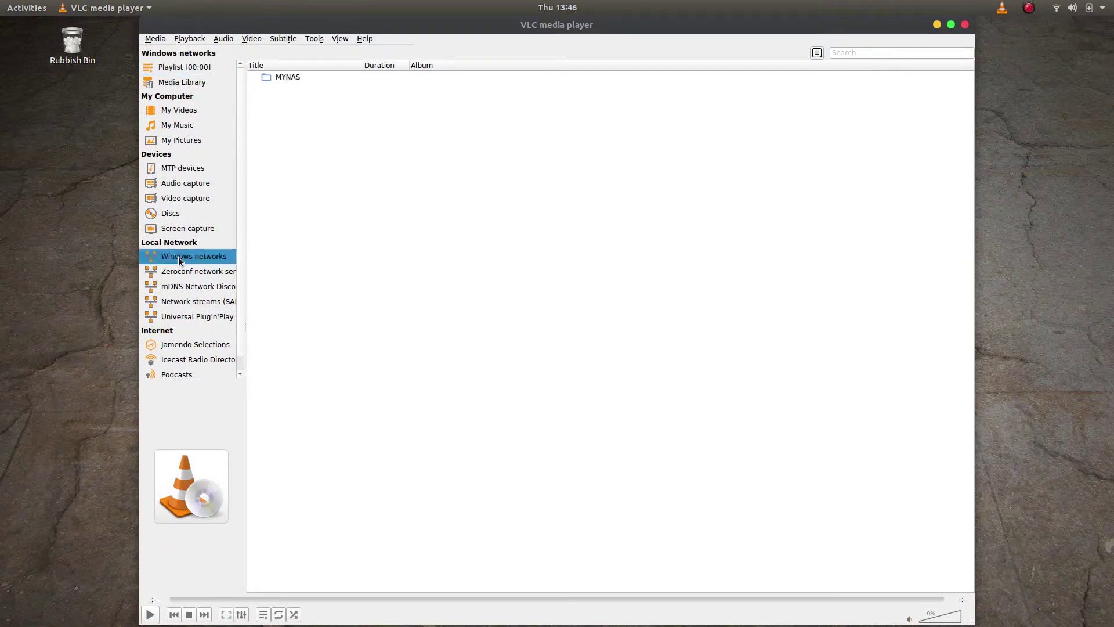
pyautogui.doubleClick(285, 78)
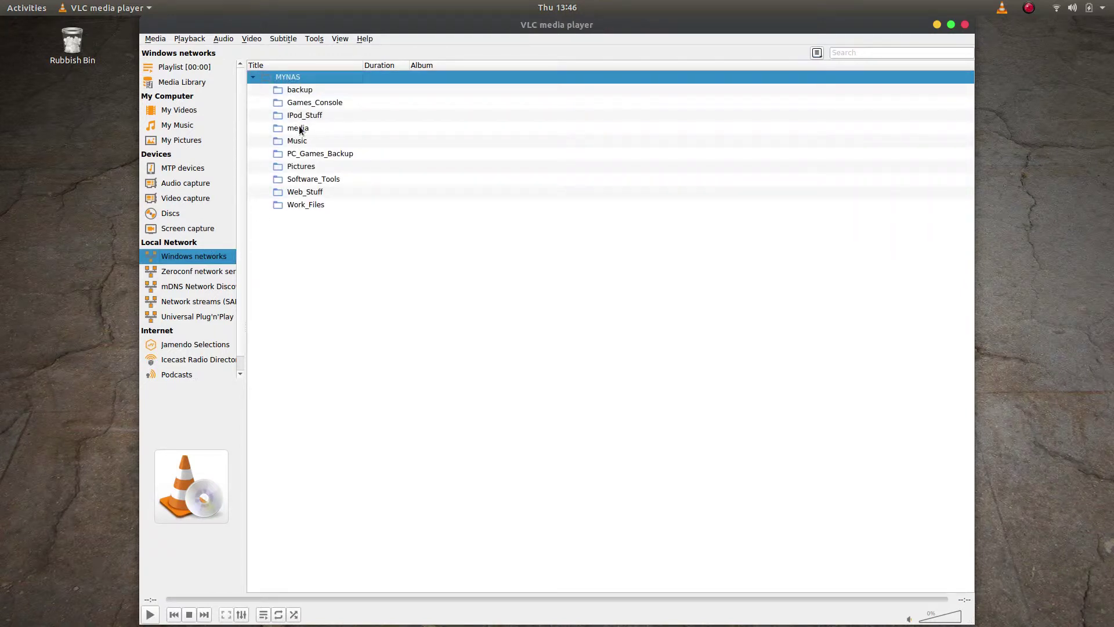
pyautogui.doubleClick(298, 128)
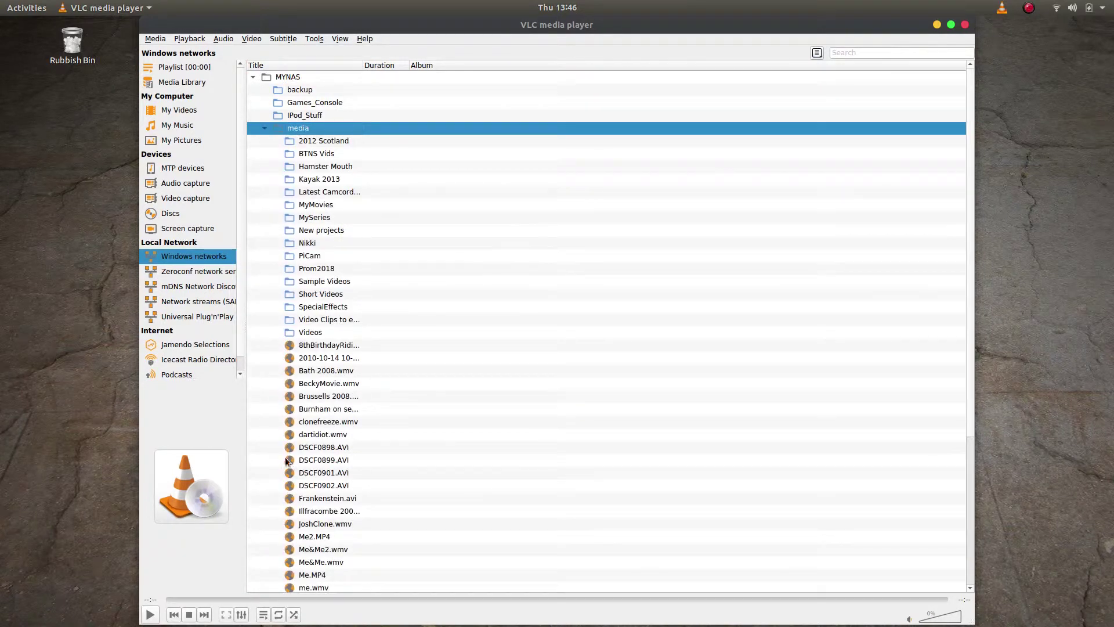
pyautogui.doubleClick(310, 447)
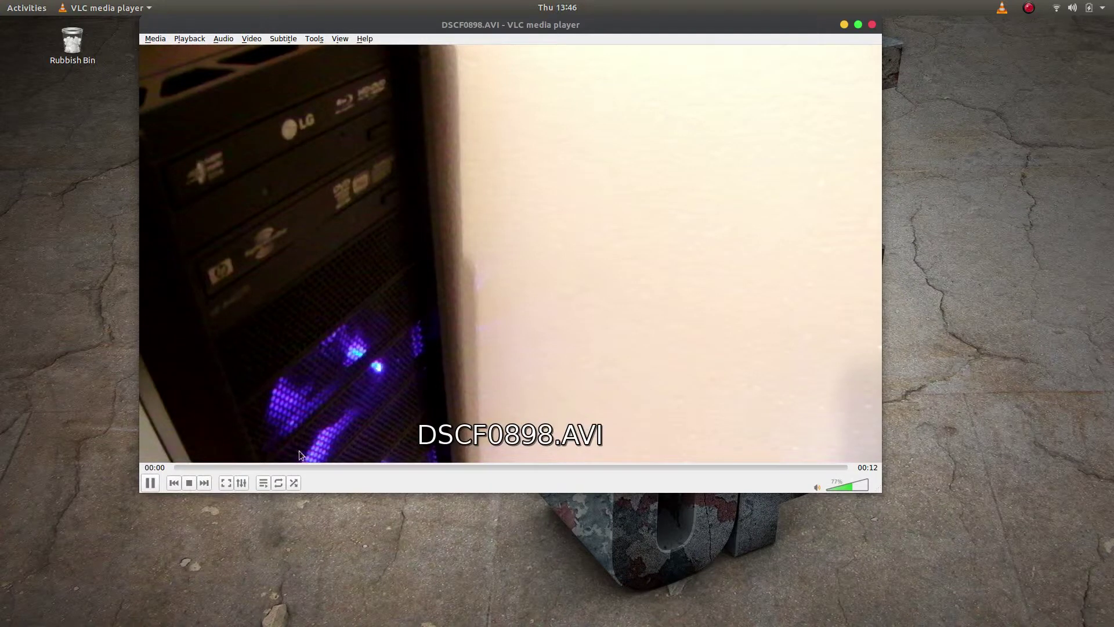
# Step: Skip to 00:03, pause the video, and close VLC
pyautogui.click(150, 483)
pyautogui.click(347, 468)
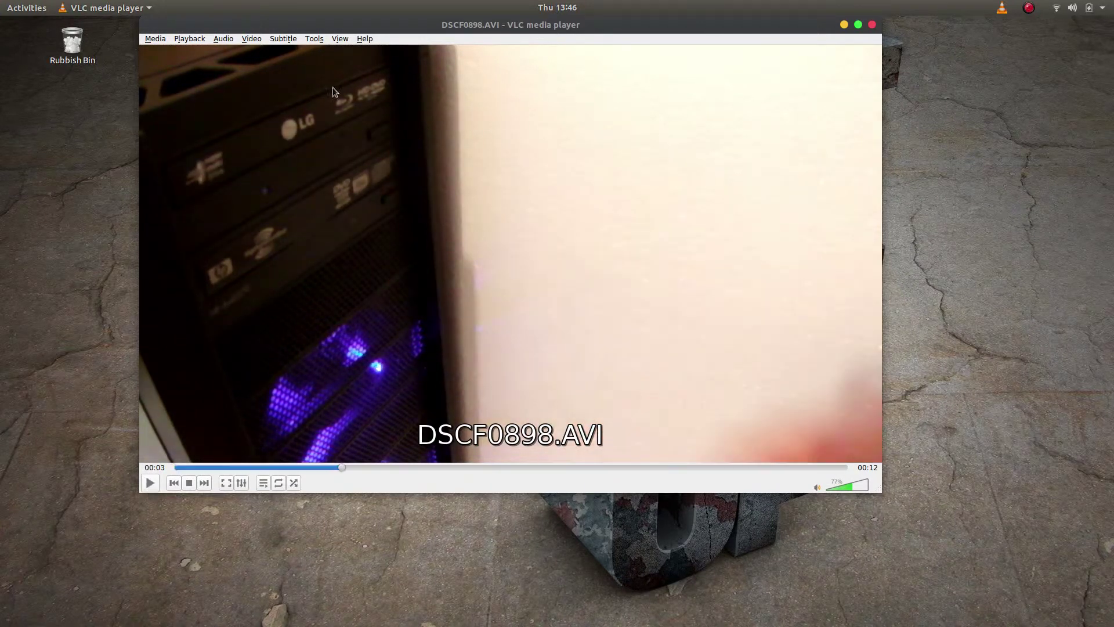
pyautogui.click(871, 26)
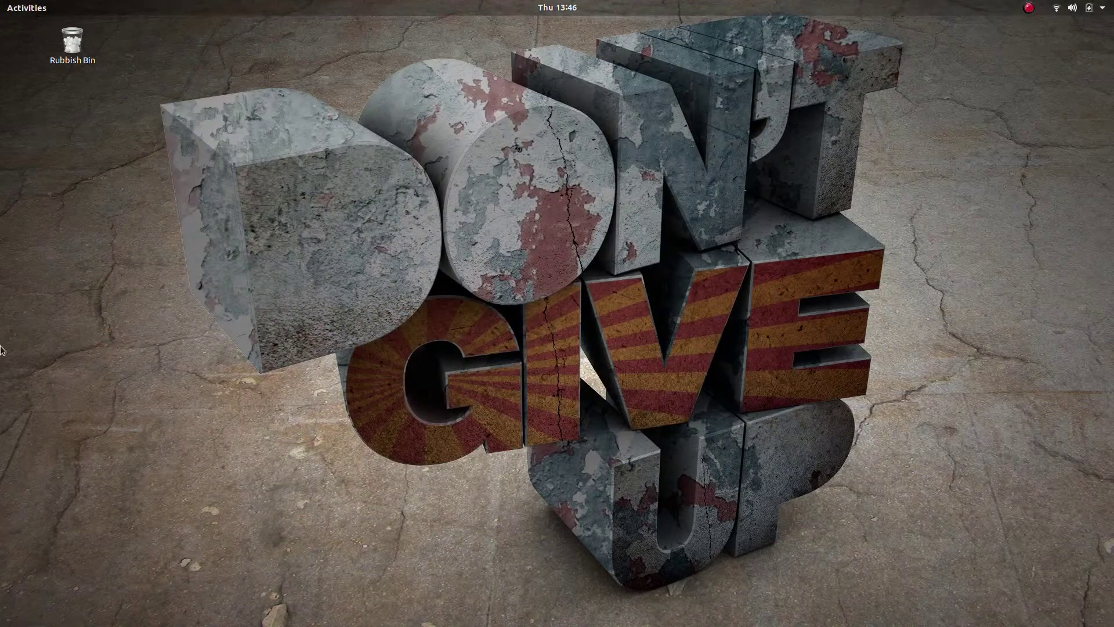
# Step: Reopen VLC and load the Icecast Radio Directory station list
pyautogui.click(17, 406)
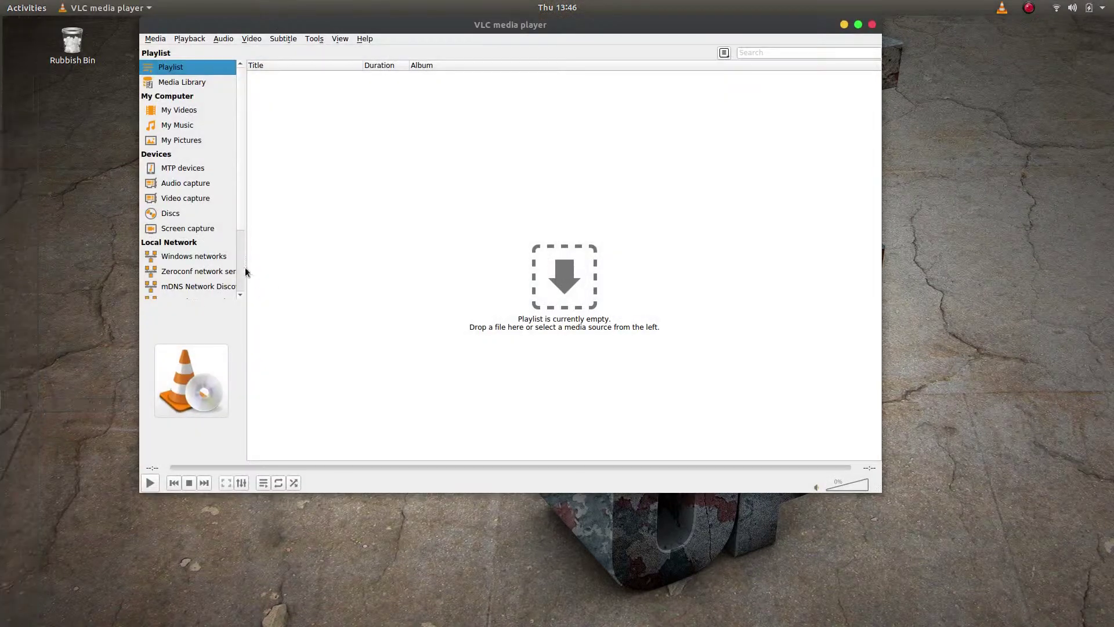
pyautogui.scroll(-2, 229, 276)
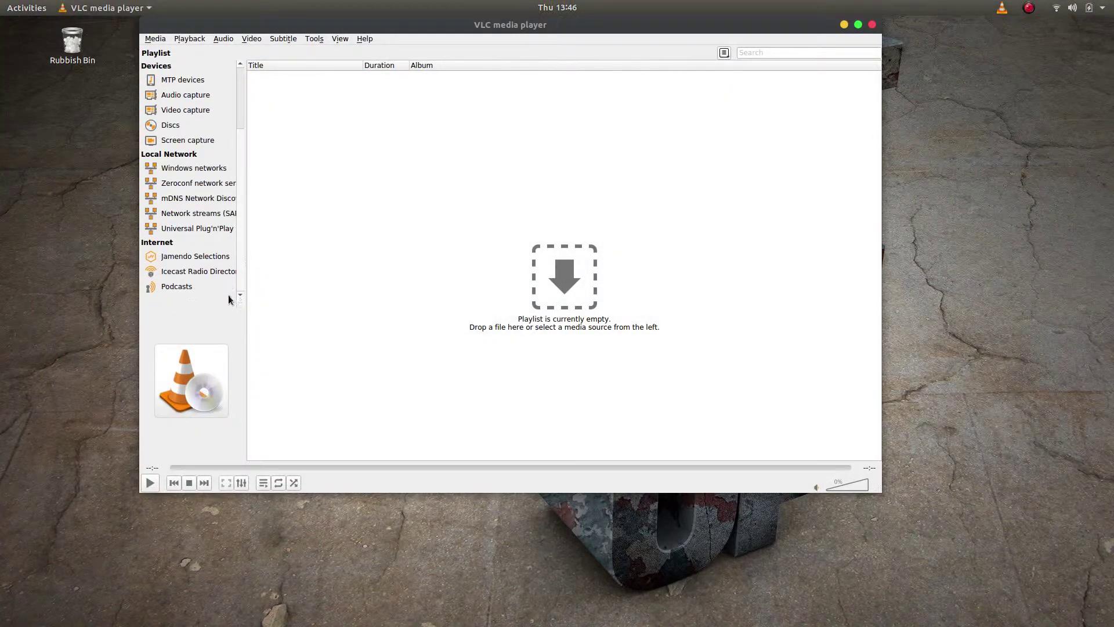
pyautogui.click(184, 276)
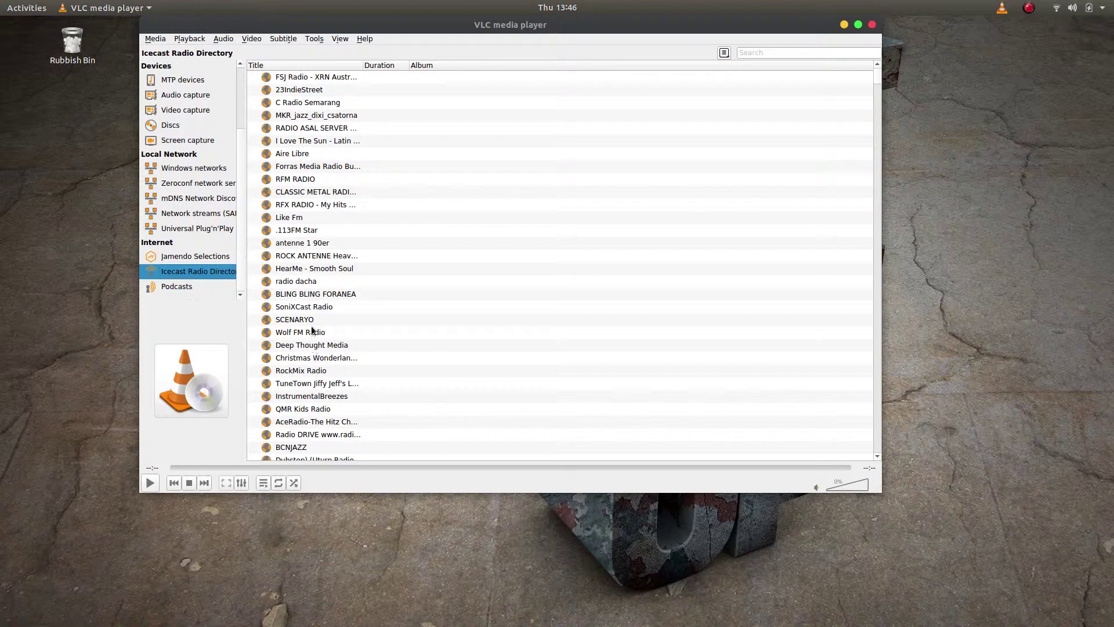
# Step: Sort the Icecast stations alphabetically by the Title column
pyautogui.moveTo(877, 75)
pyautogui.mouseDown()
pyautogui.moveTo(874, 447)
pyautogui.moveTo(883, 70)
pyautogui.mouseUp()
pyautogui.click(280, 65)
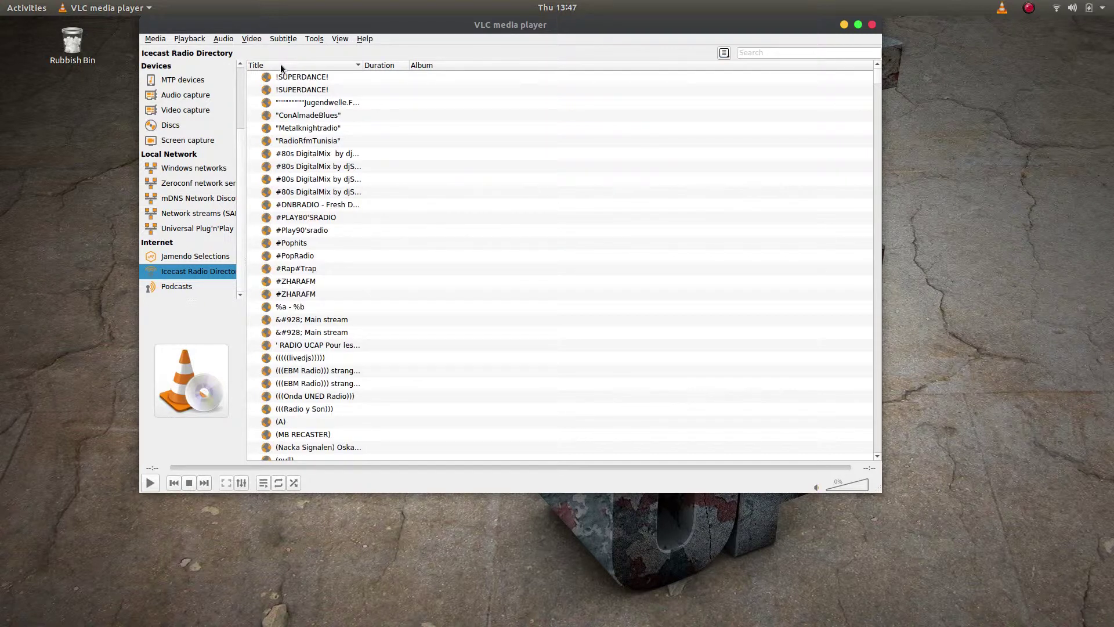
pyautogui.moveTo(877, 79)
pyautogui.mouseDown()
pyautogui.moveTo(860, 173)
pyautogui.moveTo(893, 84)
pyautogui.mouseUp()
pyautogui.click(745, 53)
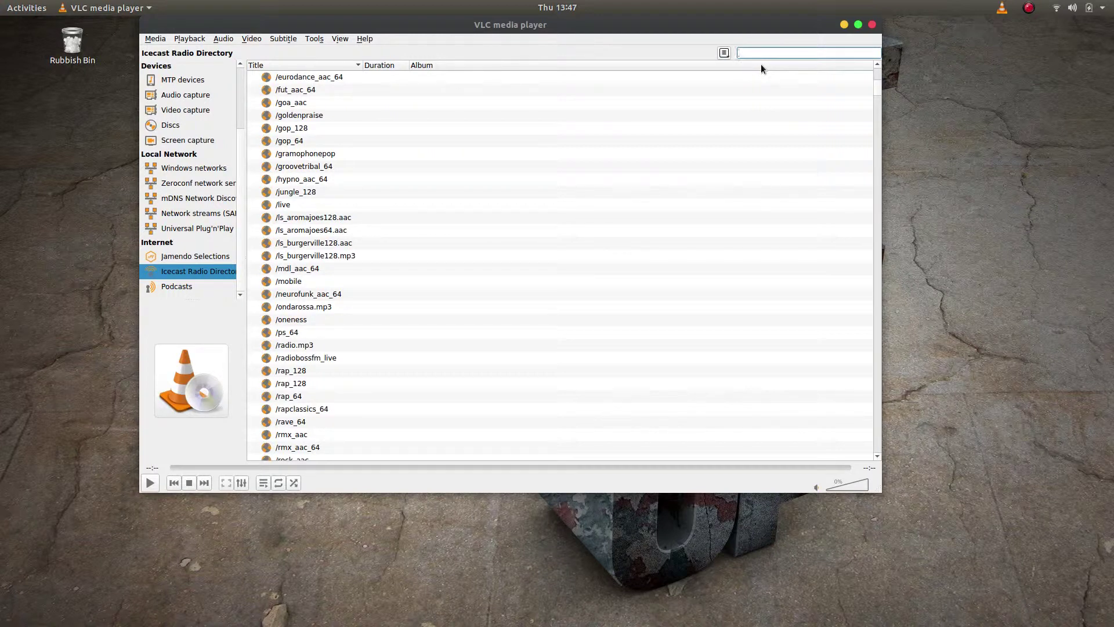
# Step: Filter stations by 'radio 1', play the first RADIO 1 stream, then stop it at 03:17
pyautogui.write('rad')
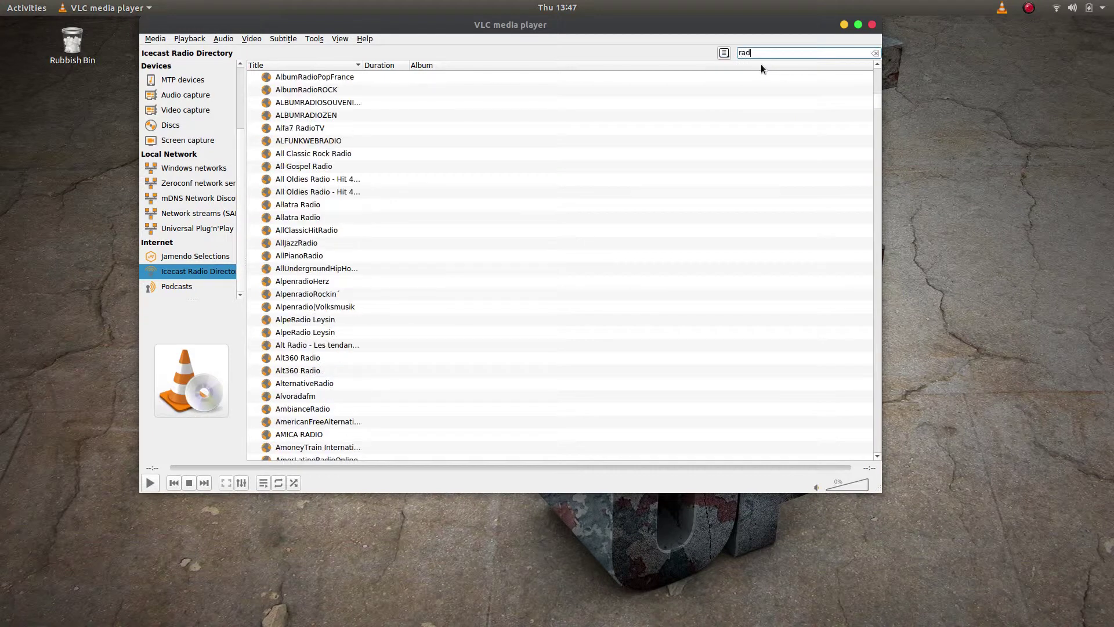
pyautogui.write('io 1')
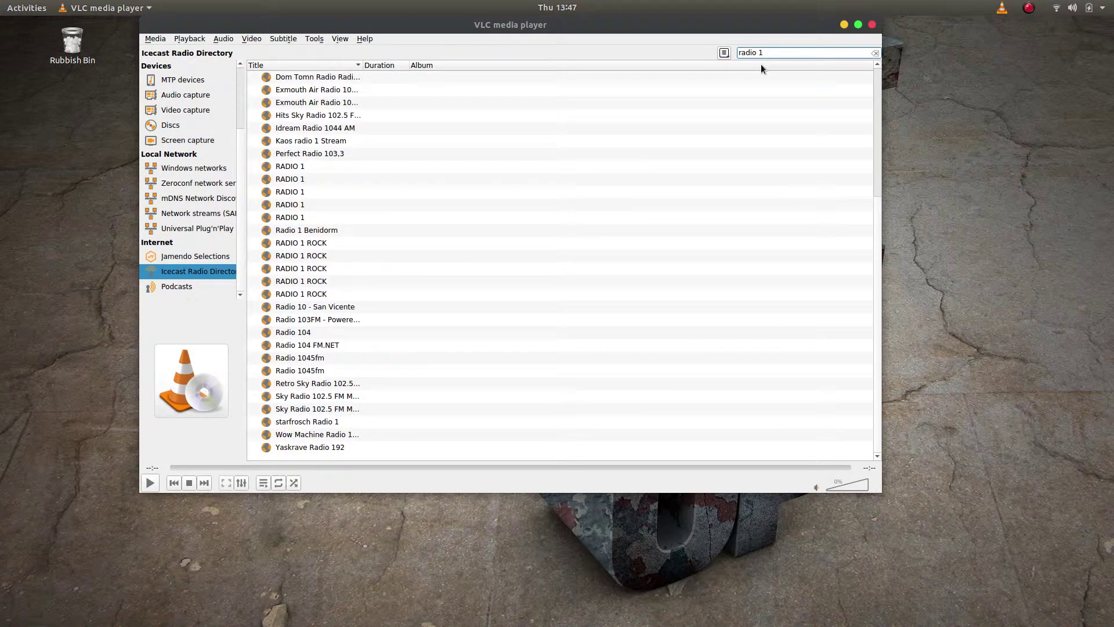
pyautogui.click(290, 167)
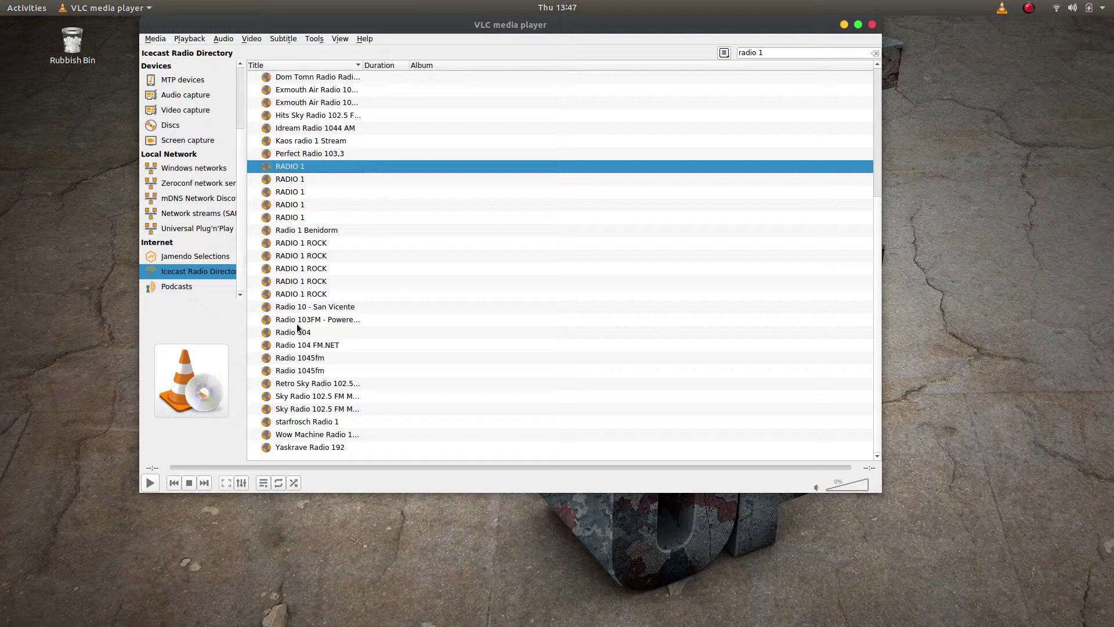
pyautogui.doubleClick(291, 166)
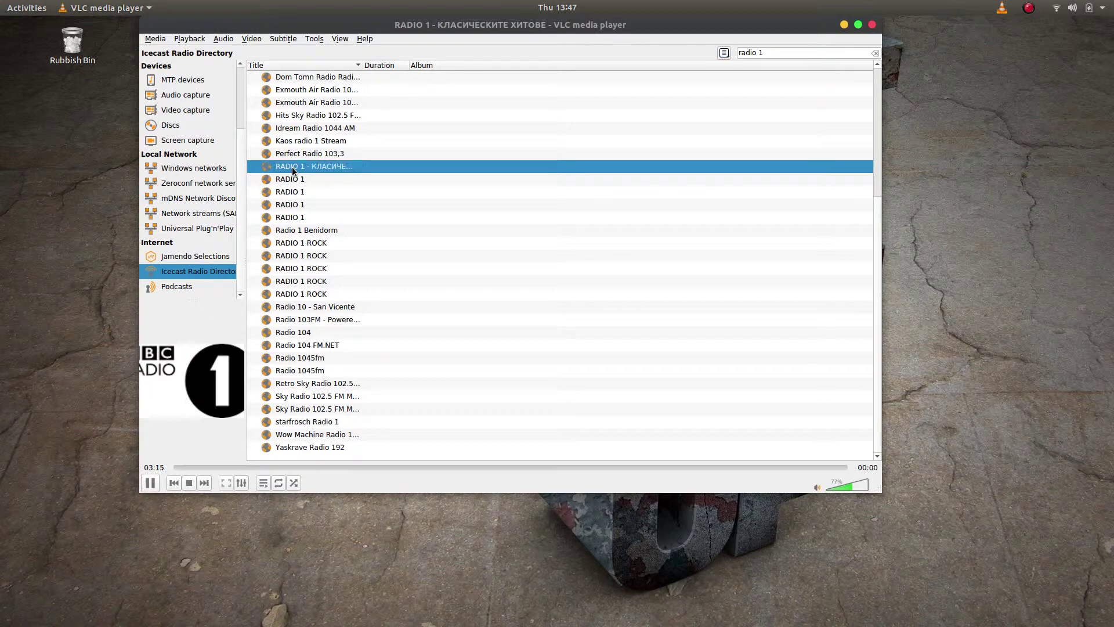
pyautogui.click(150, 483)
pyautogui.tripleClick(772, 53)
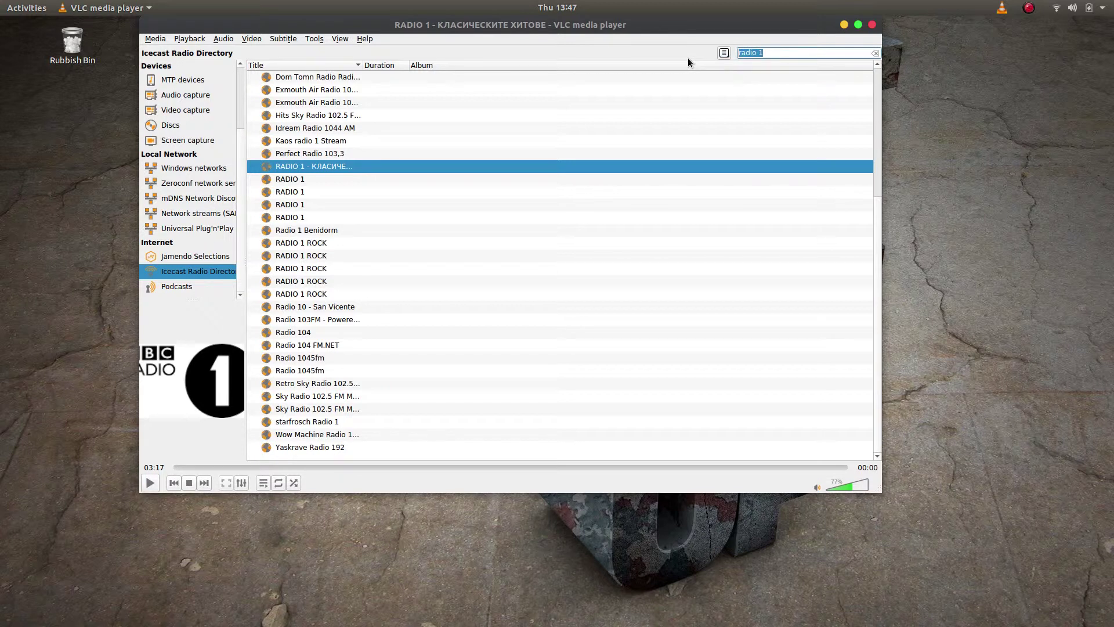
# Step: Filter stations by 'wave', play 105 The Wave, then stop the stream
pyautogui.write('wave')
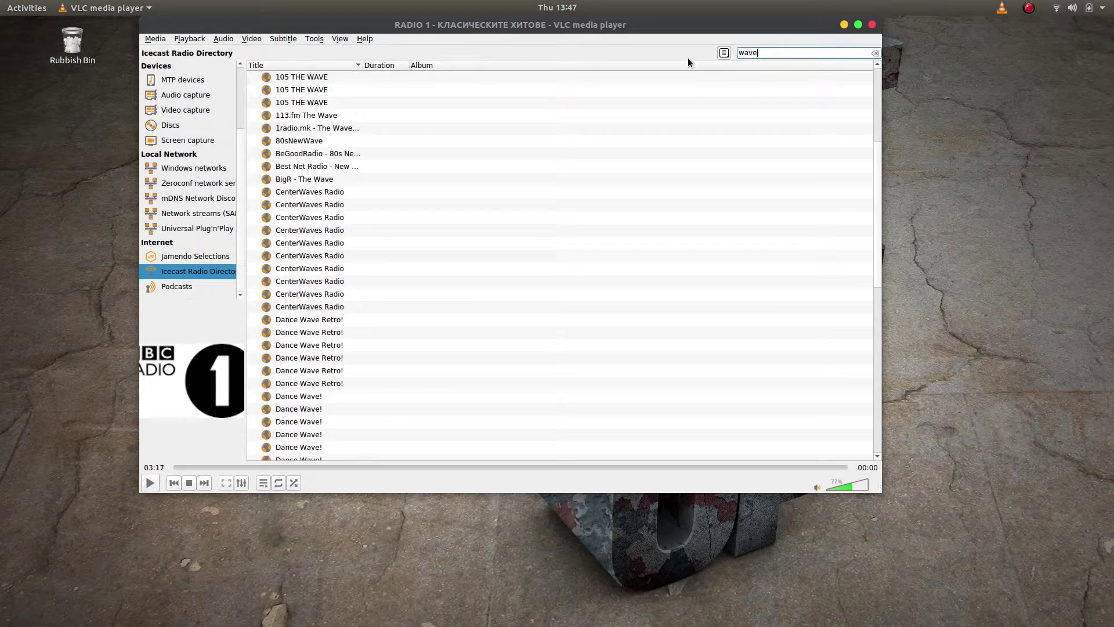
pyautogui.click(295, 90)
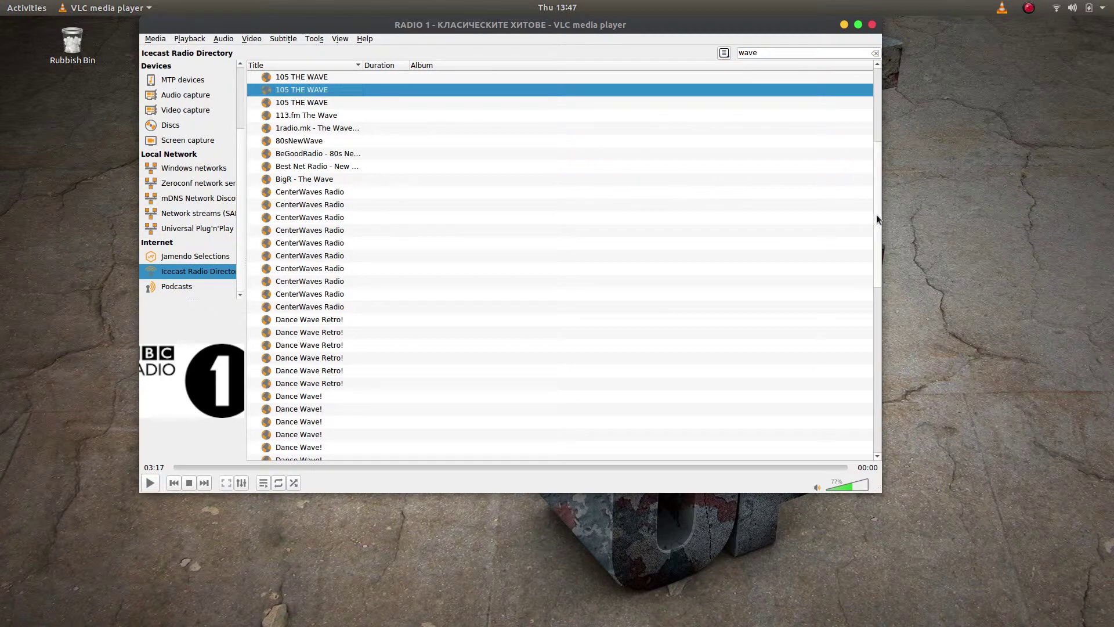
pyautogui.moveTo(877, 211); pyautogui.dragTo(878, 189)
pyautogui.doubleClick(297, 143)
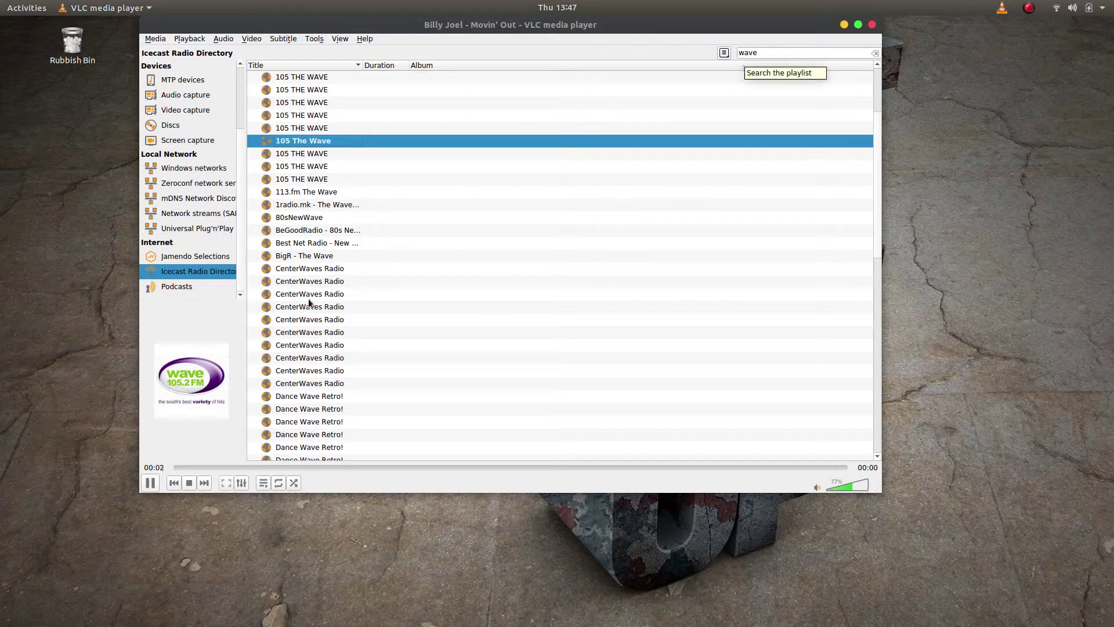
pyautogui.click(190, 483)
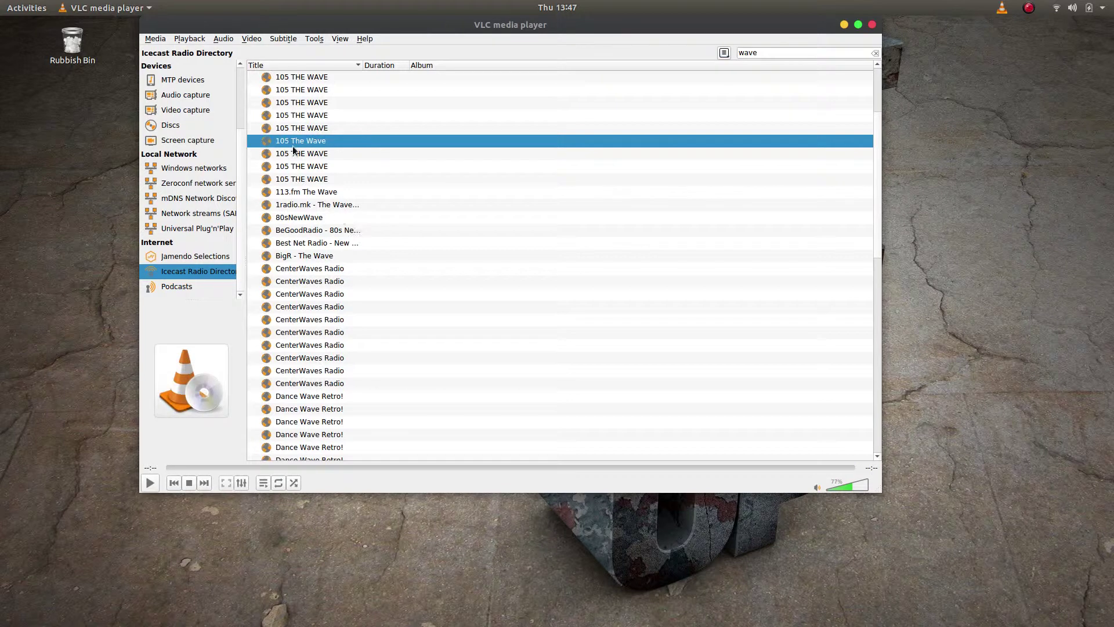
pyautogui.moveTo(872, 232); pyautogui.dragTo(884, 189)
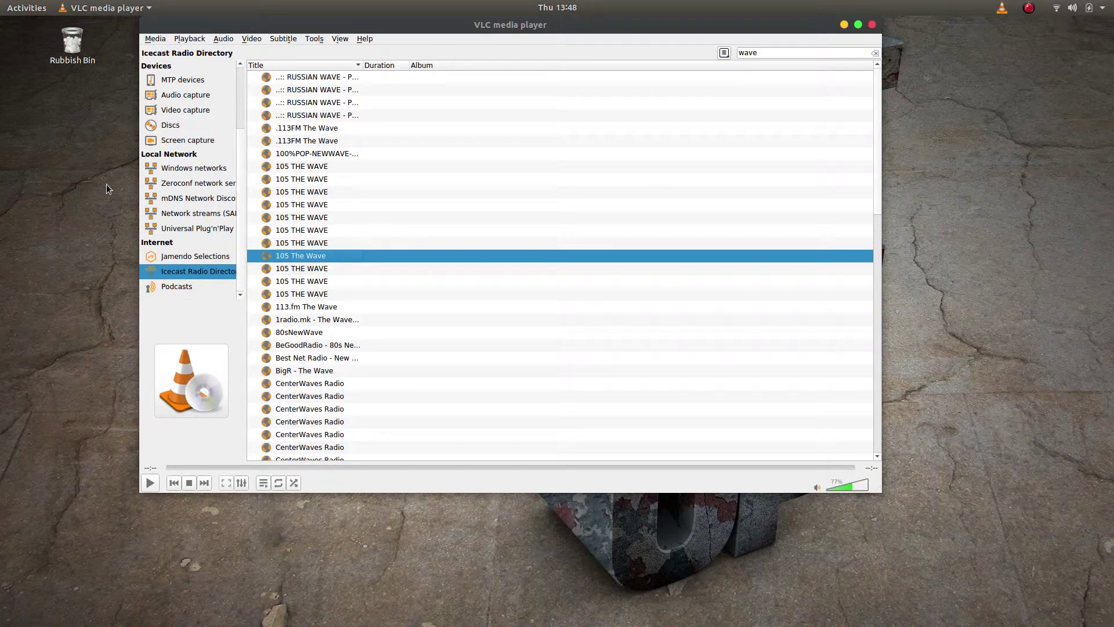
pyautogui.moveTo(238, 162); pyautogui.dragTo(224, 105)
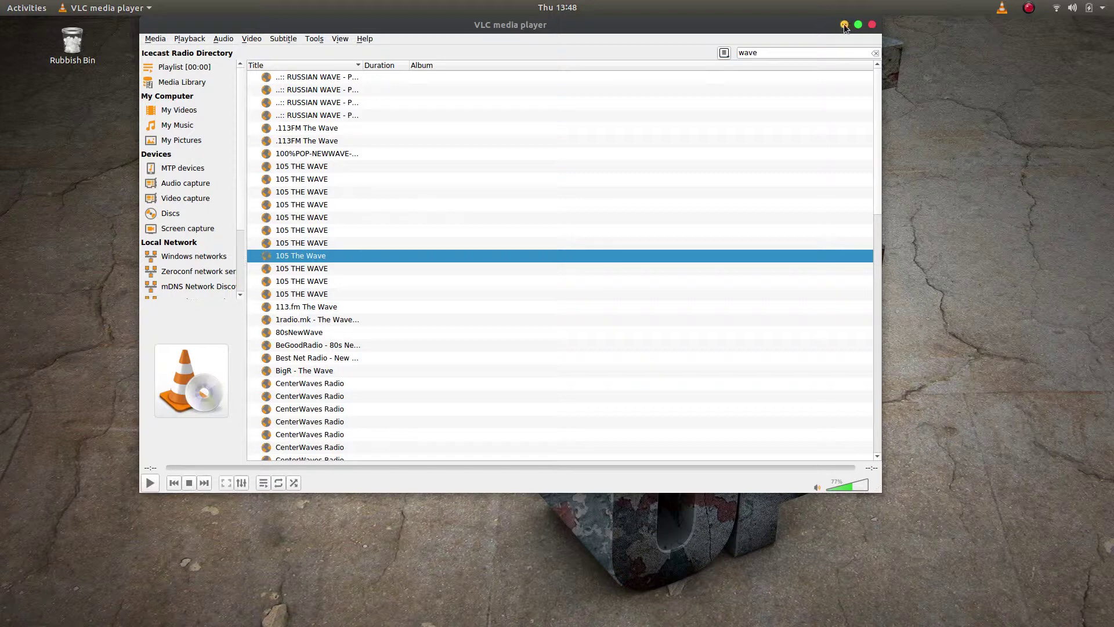
# Step: Choose Media > Open File to pick a local file
pyautogui.click(154, 39)
pyautogui.moveTo(174, 42)
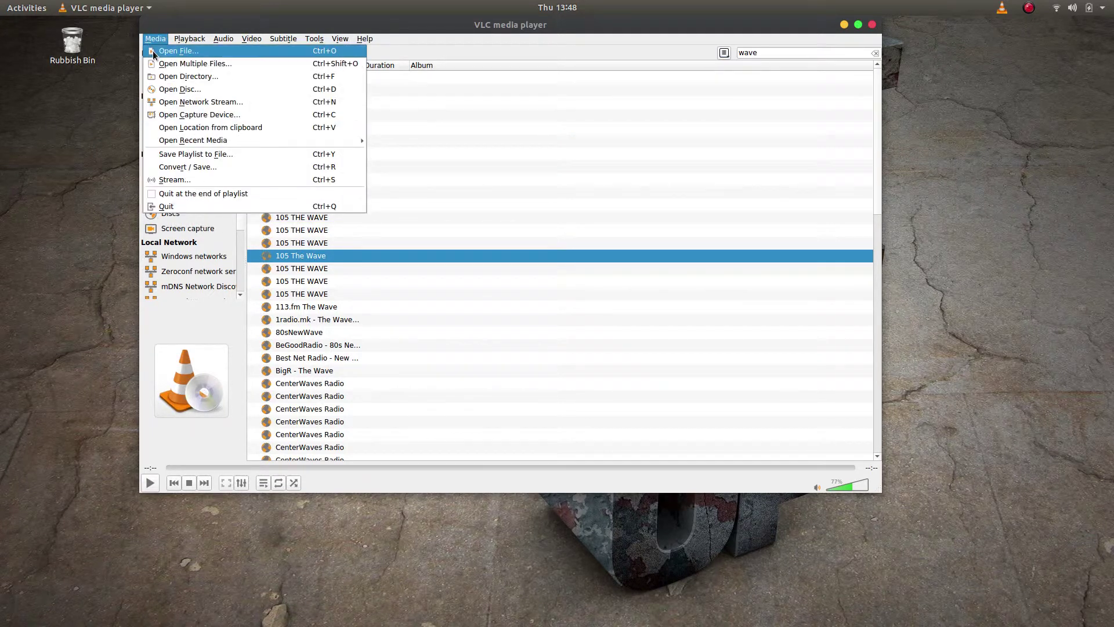
pyautogui.click(156, 50)
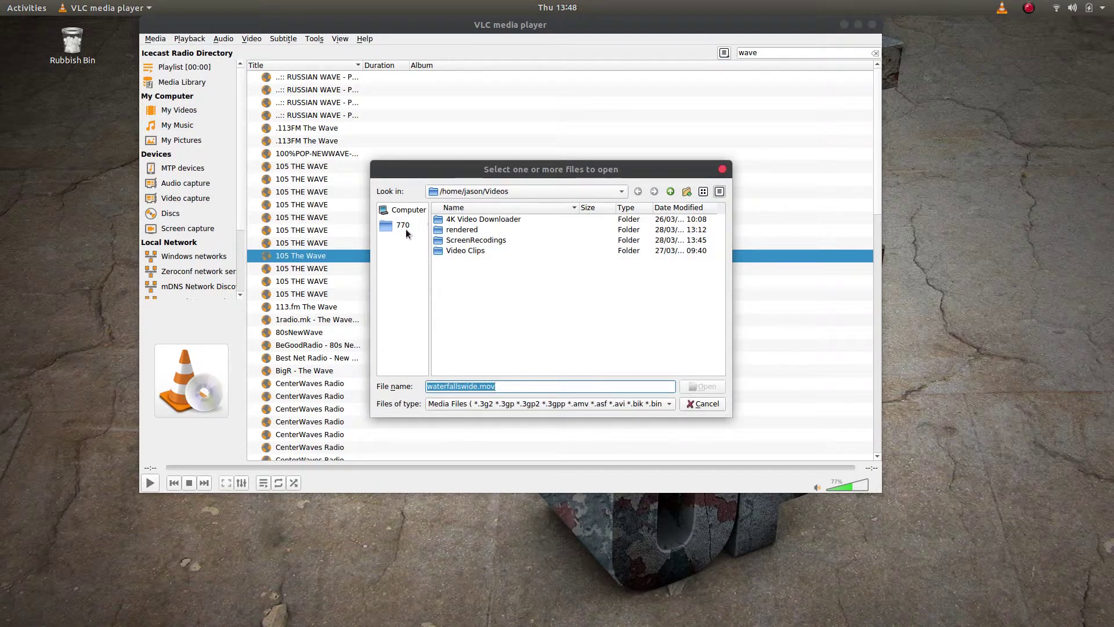